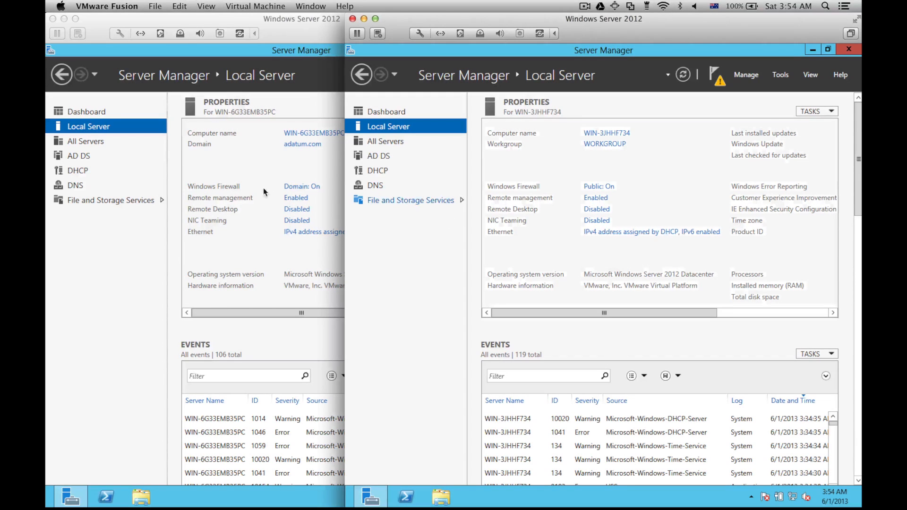
Step: Bring the adatum.com server's VM window to the front in VMware Fusion
left_click(296, 264)
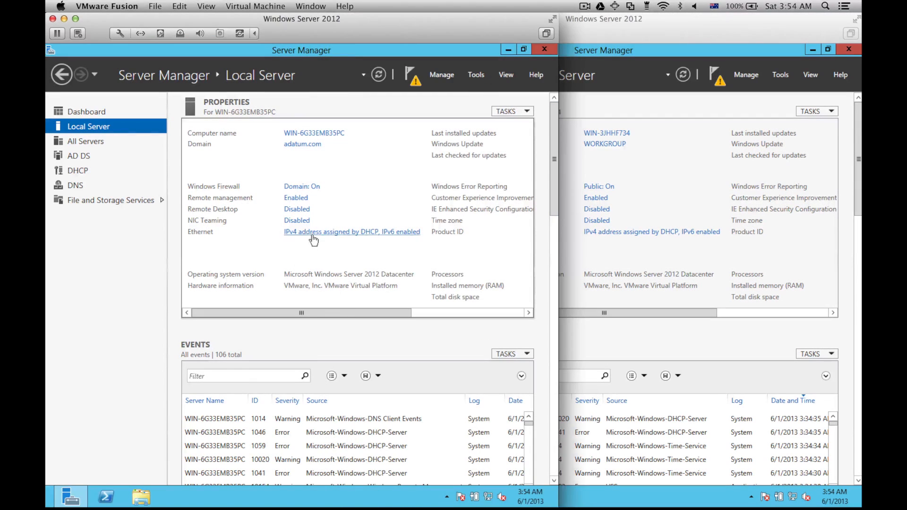
Step: Give the first server's Ethernet IPv4 a static address of 192.168.0.10 and enter its DNS server
left_click(314, 233)
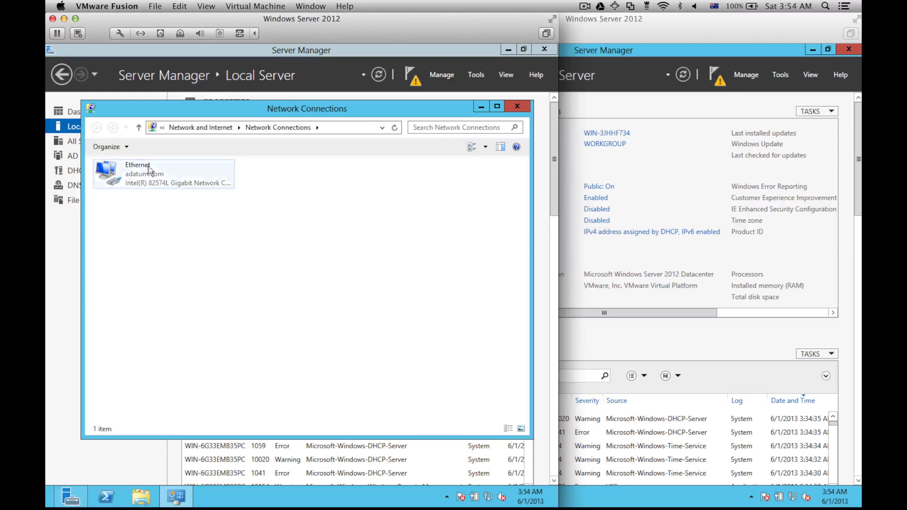
double_click(141, 175)
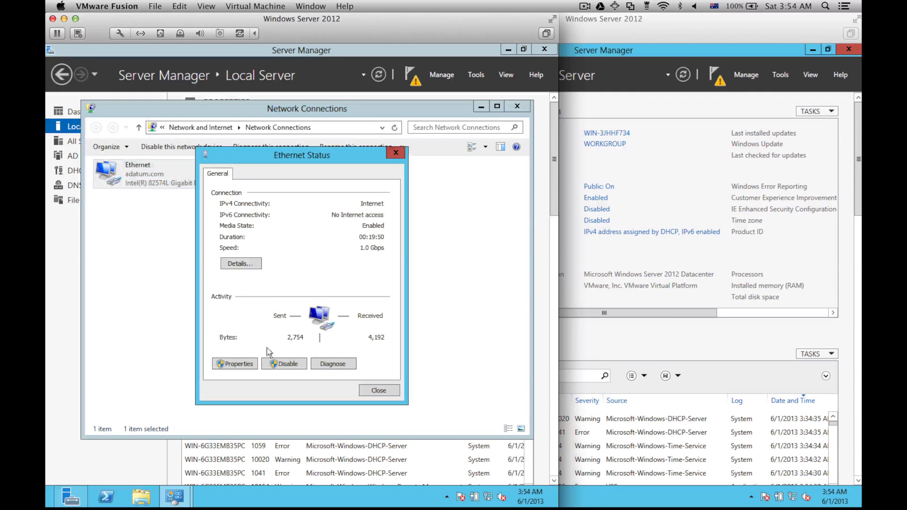
left_click(240, 364)
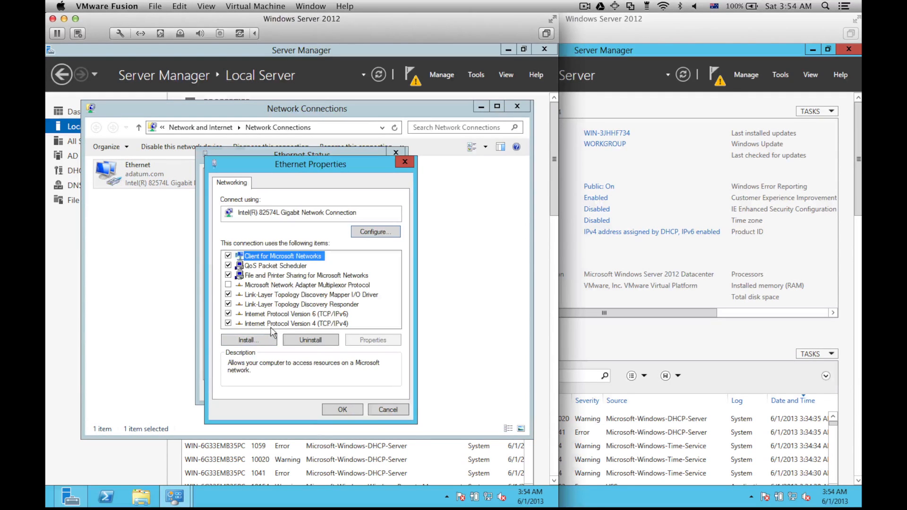
left_click(272, 324)
double_click(271, 325)
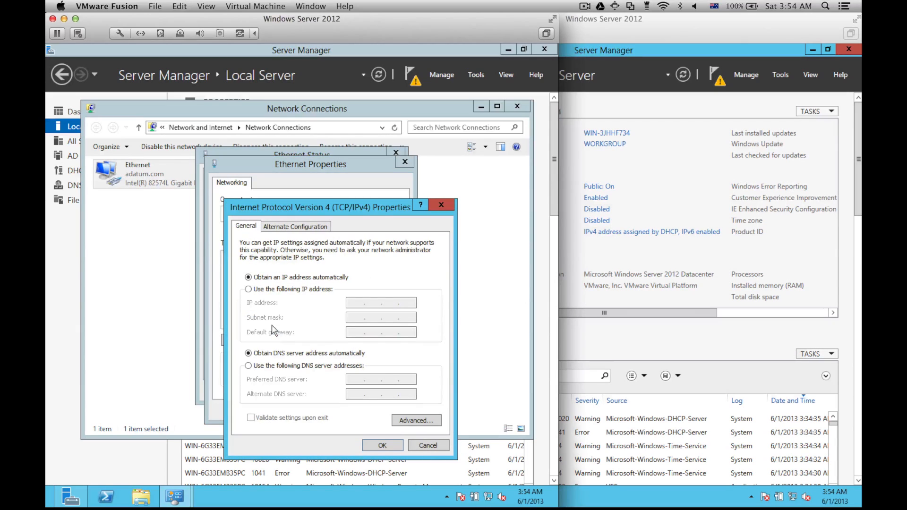
left_click(302, 293)
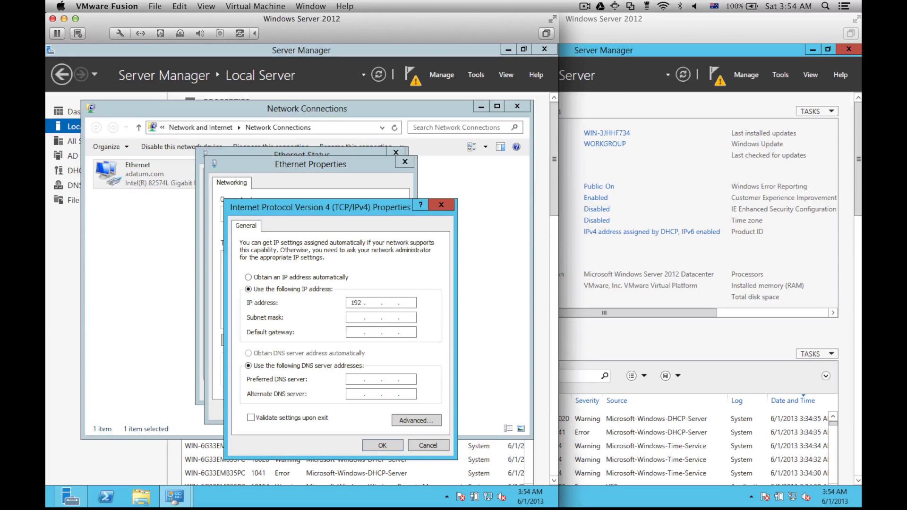
type("192 . 168 . 0 . 10")
key("Tab")
key("Tab")
key("Tab")
key("Tab")
type("192")
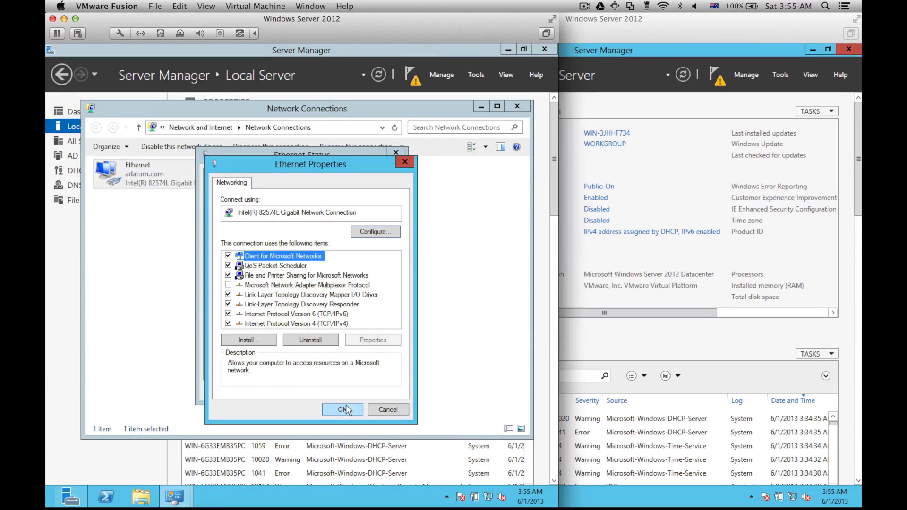
Step: Apply the adapter settings and refresh Local Server so Ethernet shows 192.168.0.10
left_click(344, 410)
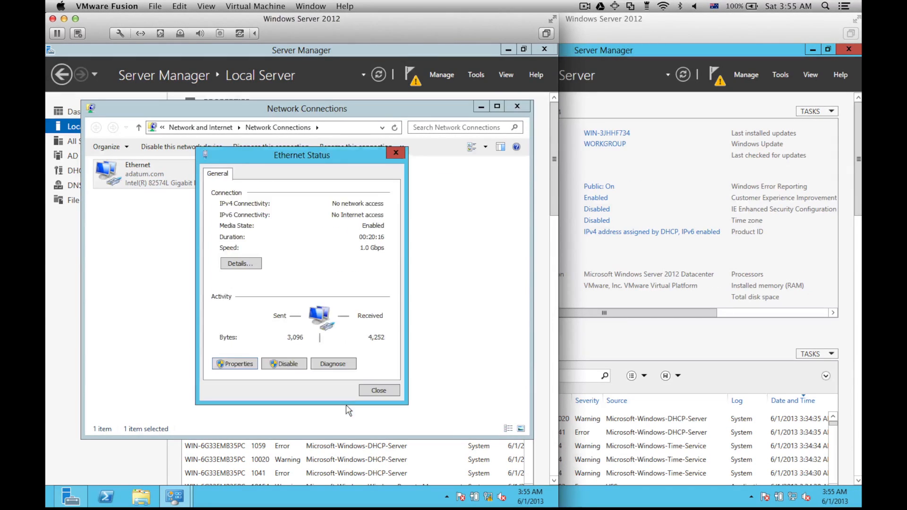
left_click(381, 392)
key("alt+F4")
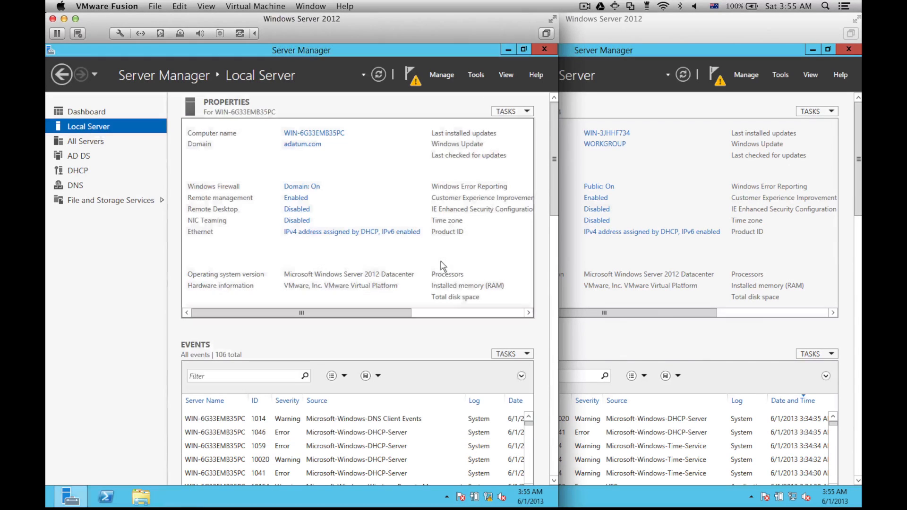
left_click(377, 78)
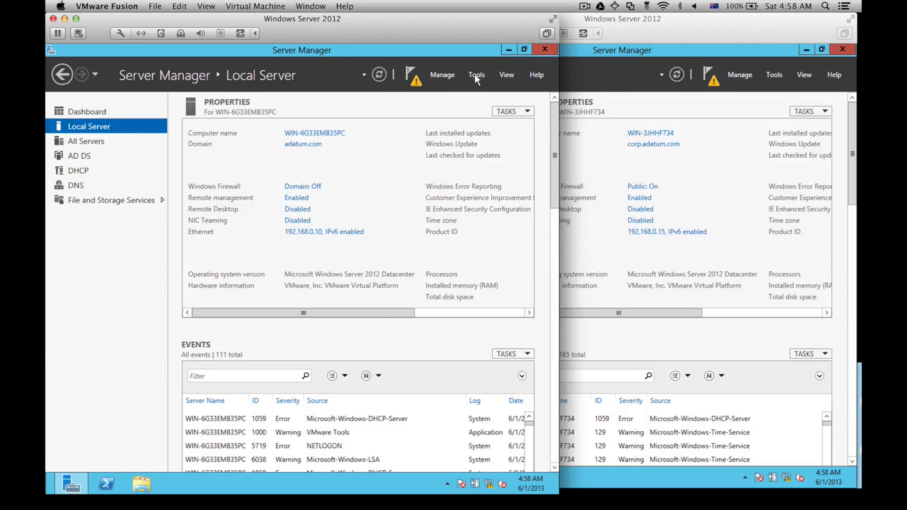
left_click(475, 75)
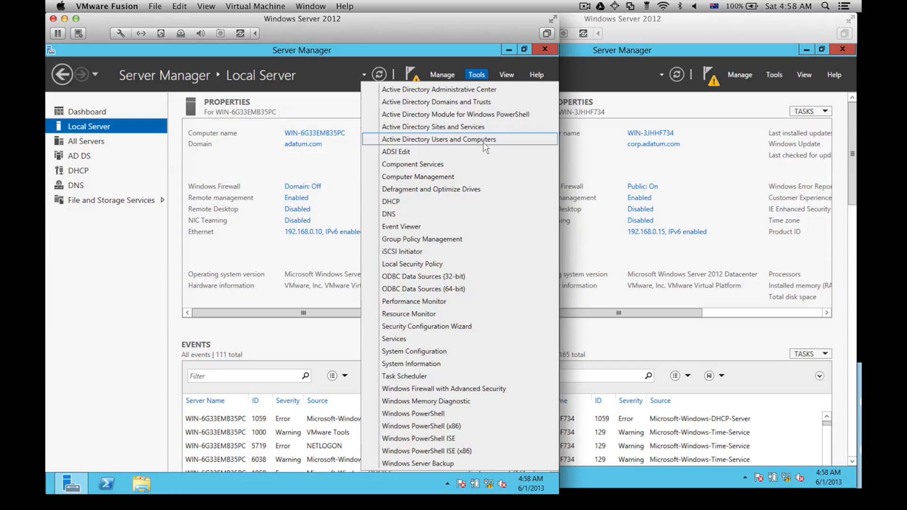
Step: In Active Directory Users and Computers, add Administrator to Enterprise Admins, found by searching 'en'
left_click(483, 143)
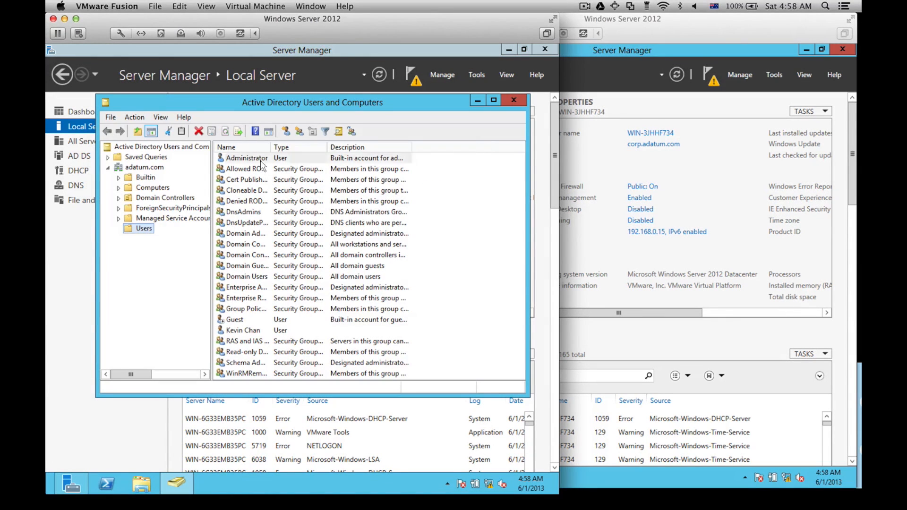
right_click(259, 160)
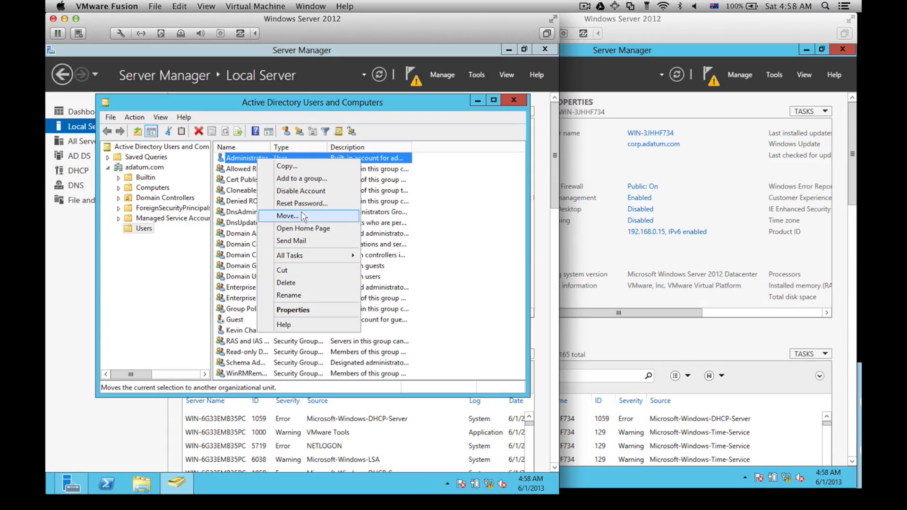
left_click(305, 179)
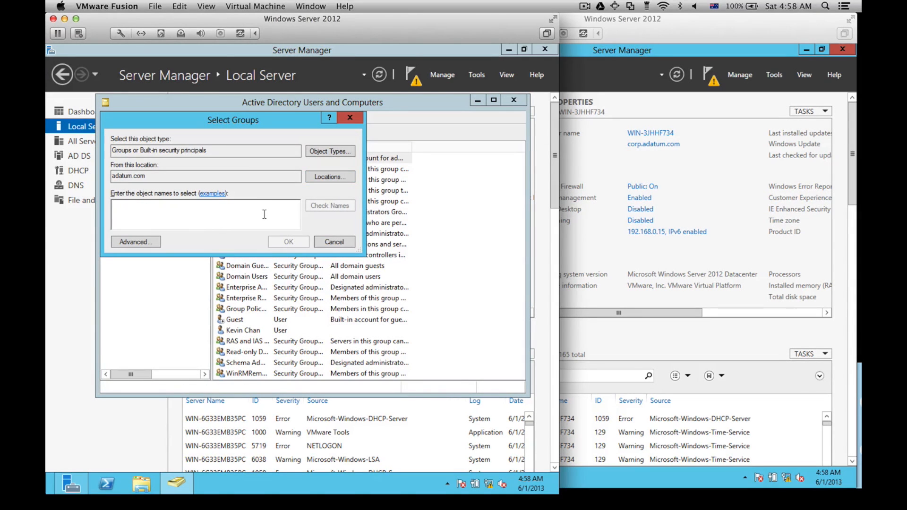
type("ente")
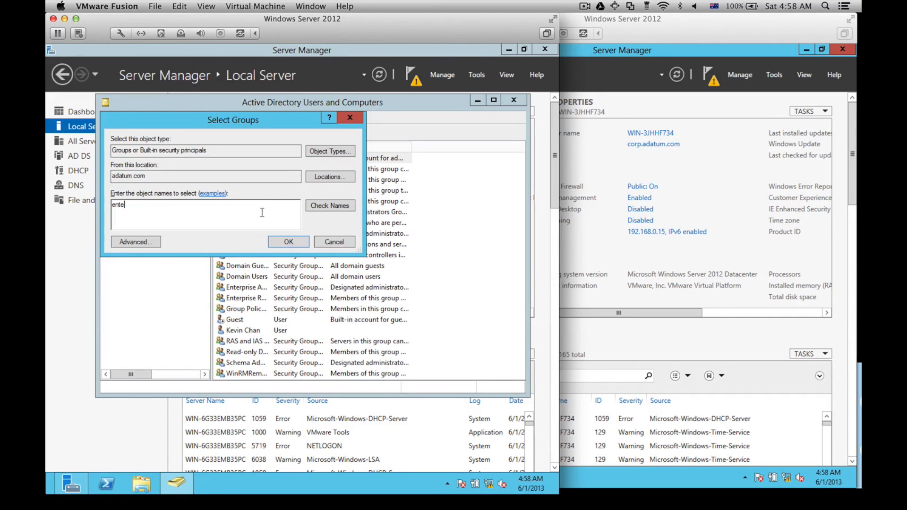
left_click(309, 211)
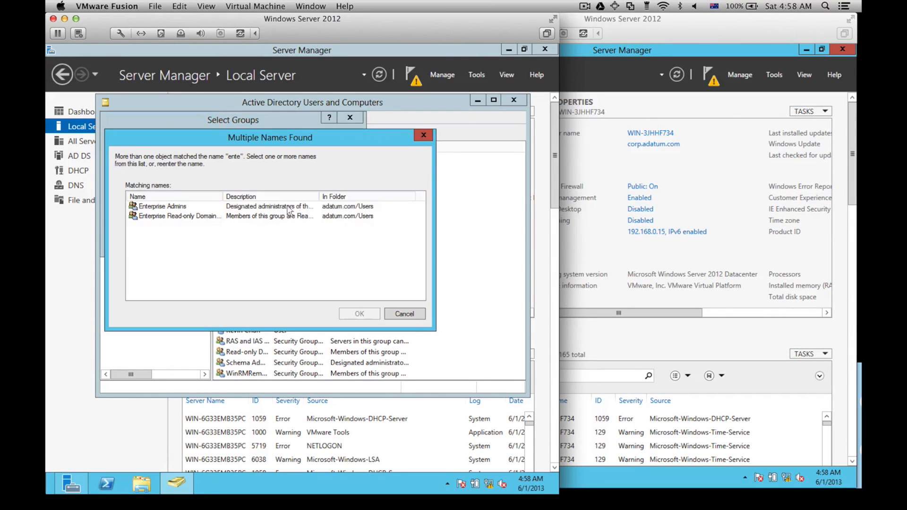
double_click(257, 208)
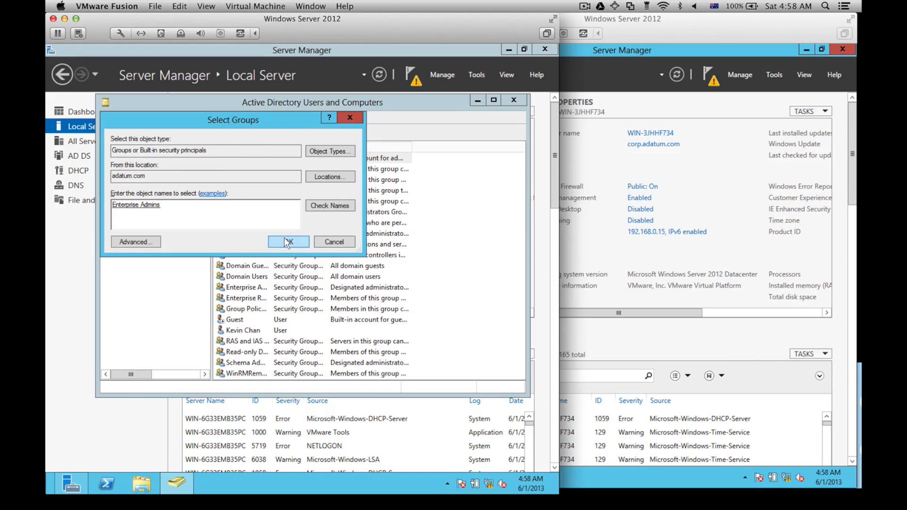
left_click(288, 240)
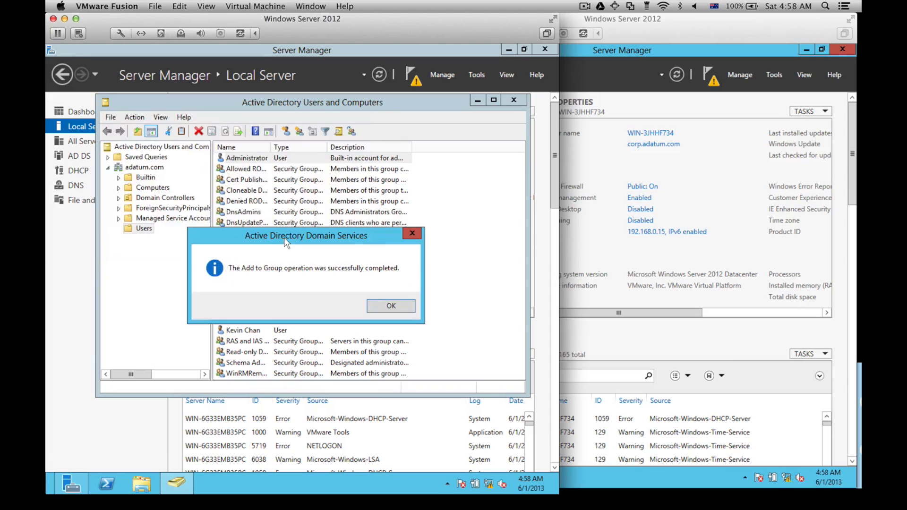
left_click(371, 306)
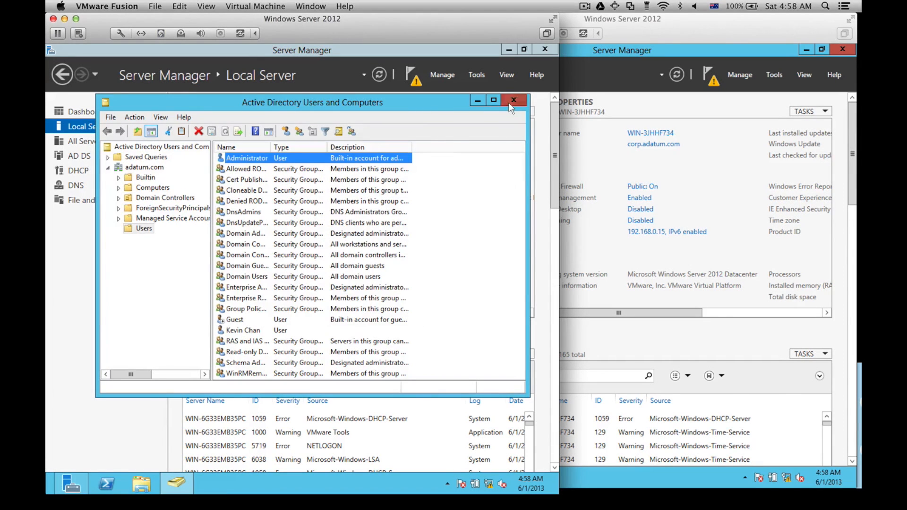
left_click(510, 106)
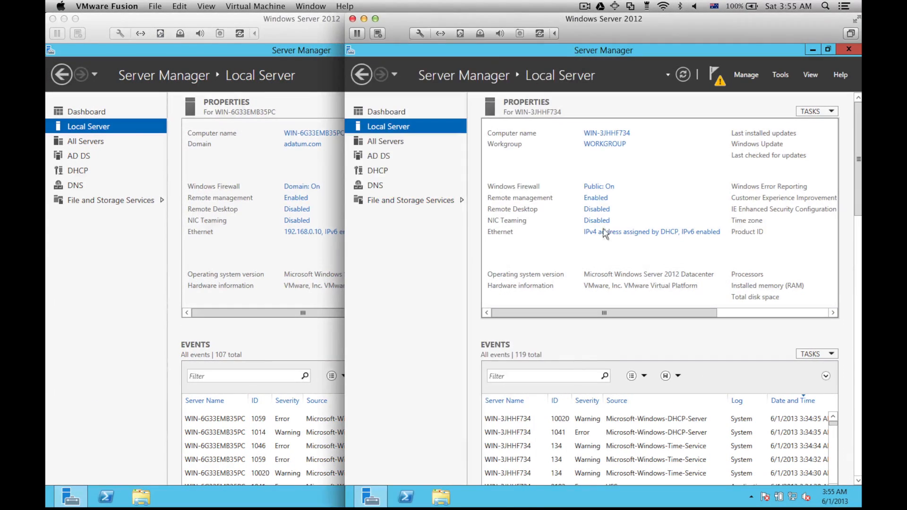
Step: Set the second server's Ethernet to 192.168.0.15/255.255.255.0 with DNS 127.0.0.1 and 192.168.0.1
left_click(613, 234)
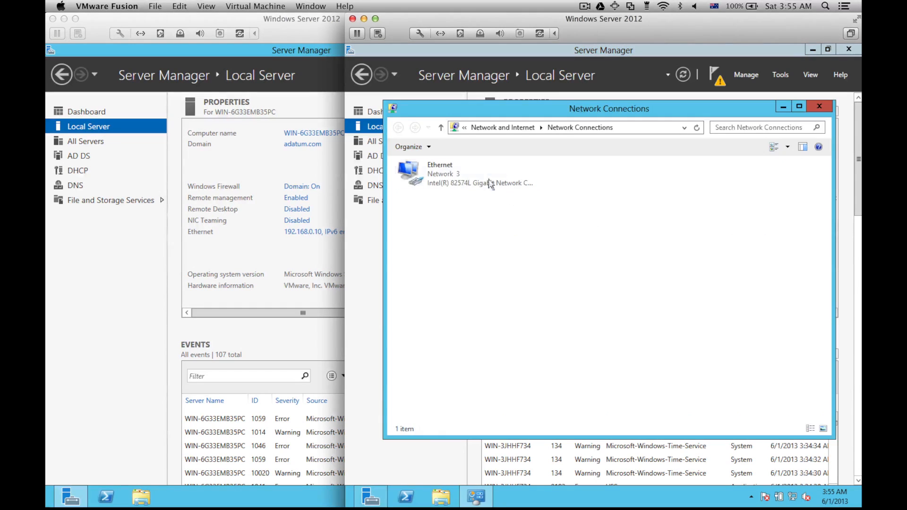
double_click(490, 184)
left_click(548, 368)
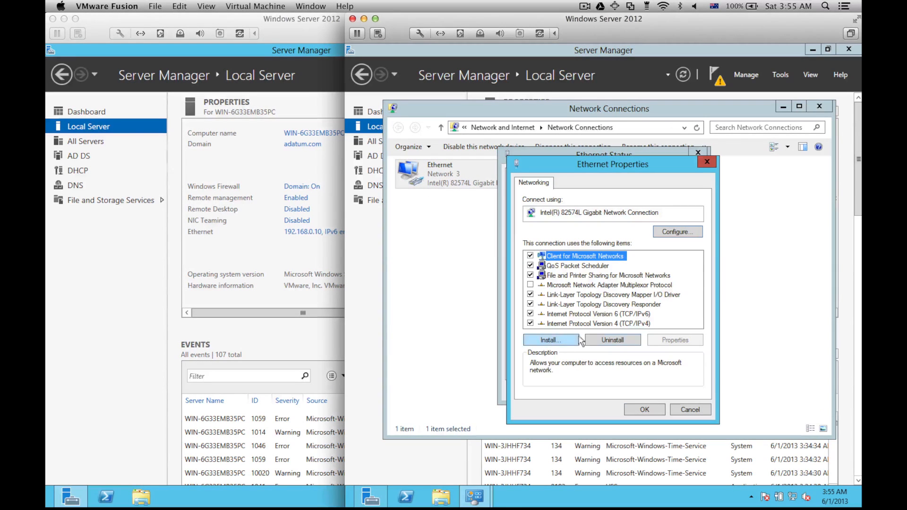
double_click(599, 323)
left_click(603, 289)
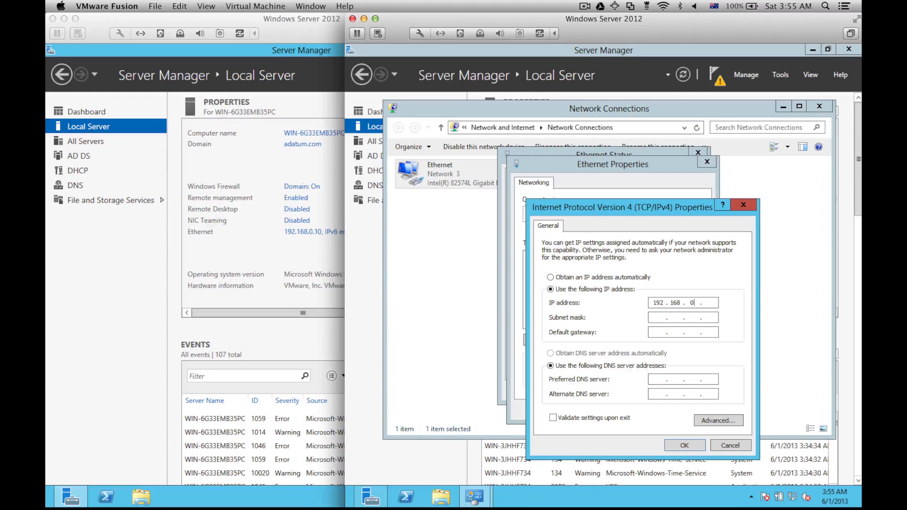
key("Tab")
key("Tab")
key("Tab")
key("Tab")
type("12")
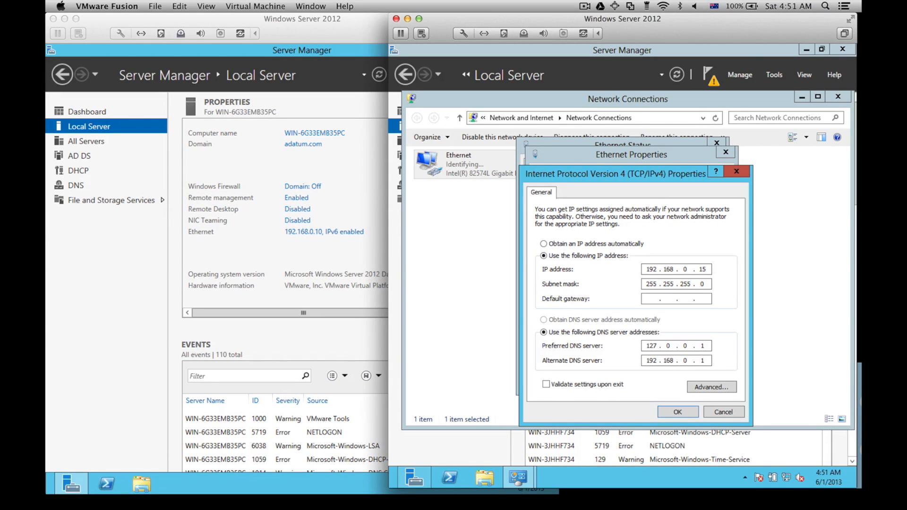
left_click(676, 411)
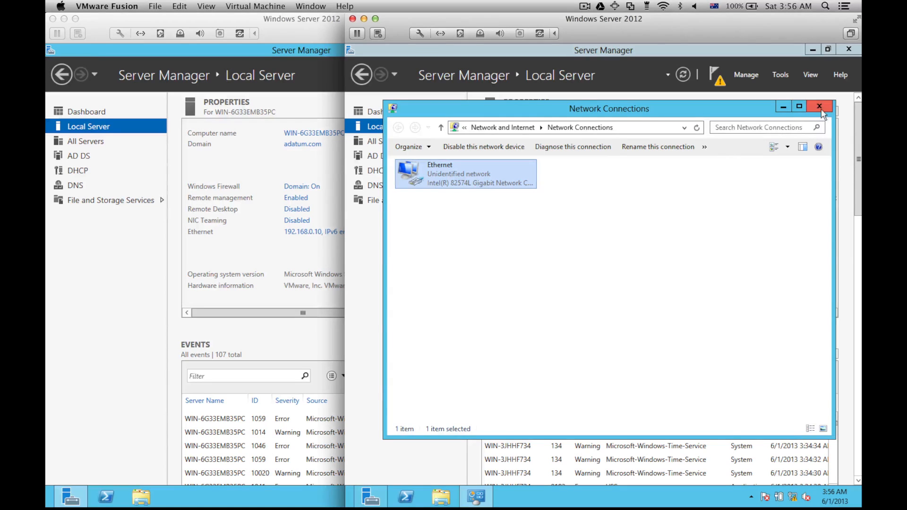
left_click(820, 107)
left_click(682, 76)
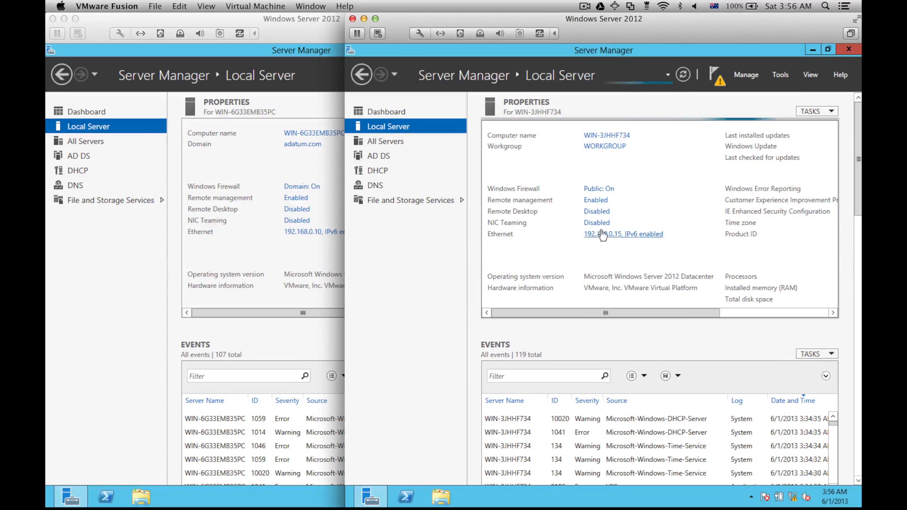
Step: Start promoting the server to a domain controller, adding a new domain to the existing forest
left_click(715, 78)
left_click(636, 206)
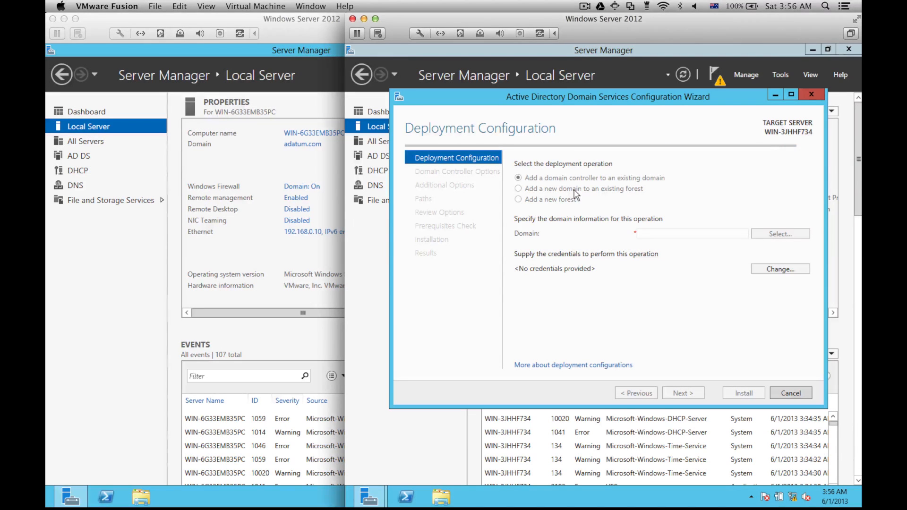
left_click(573, 189)
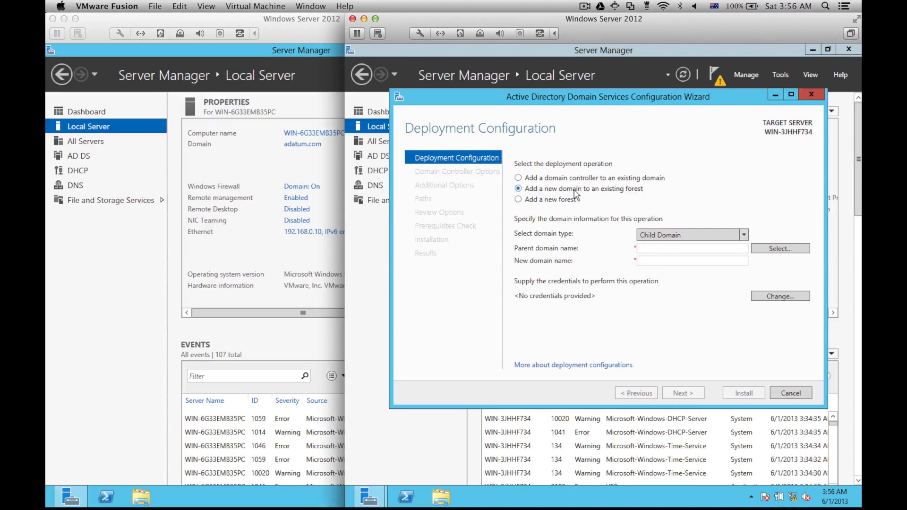
left_click(765, 250)
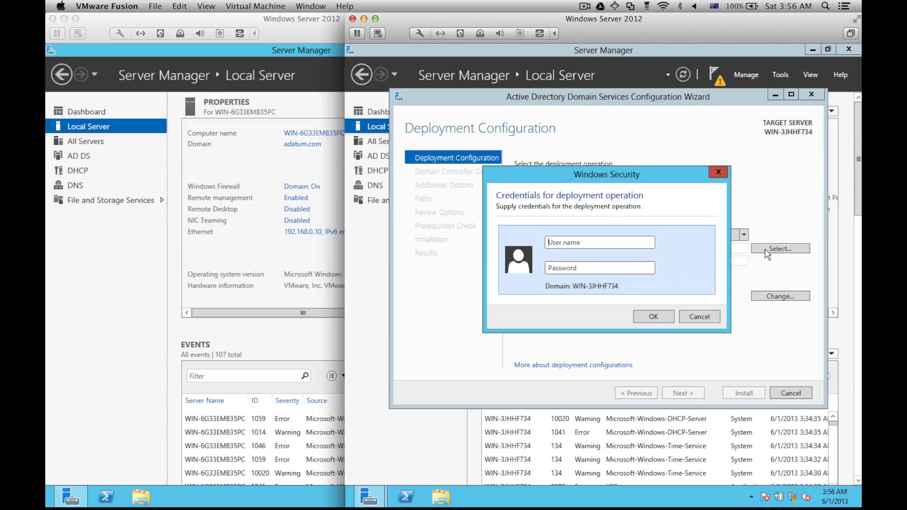
Step: Enter the adatum administrator credentials, pick adatum.com as parent, and name the child domain corp
type("ada")
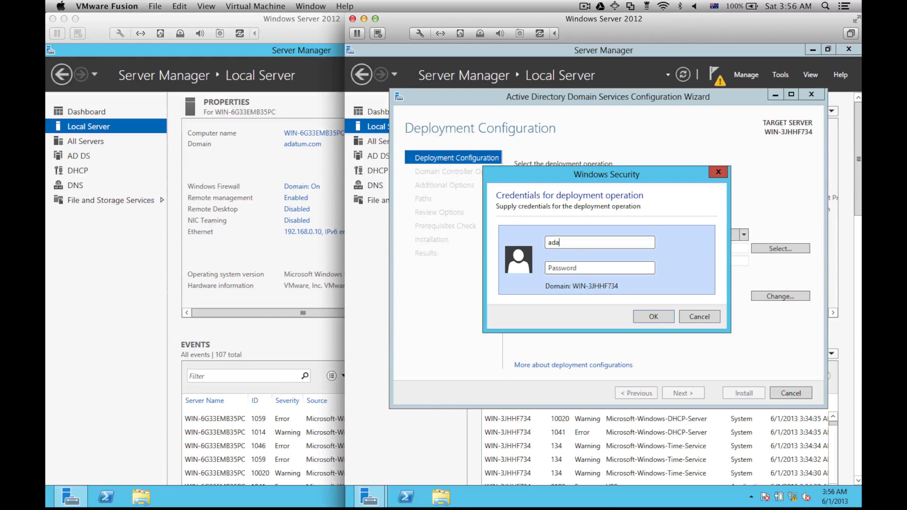
type("tum\\")
type("P")
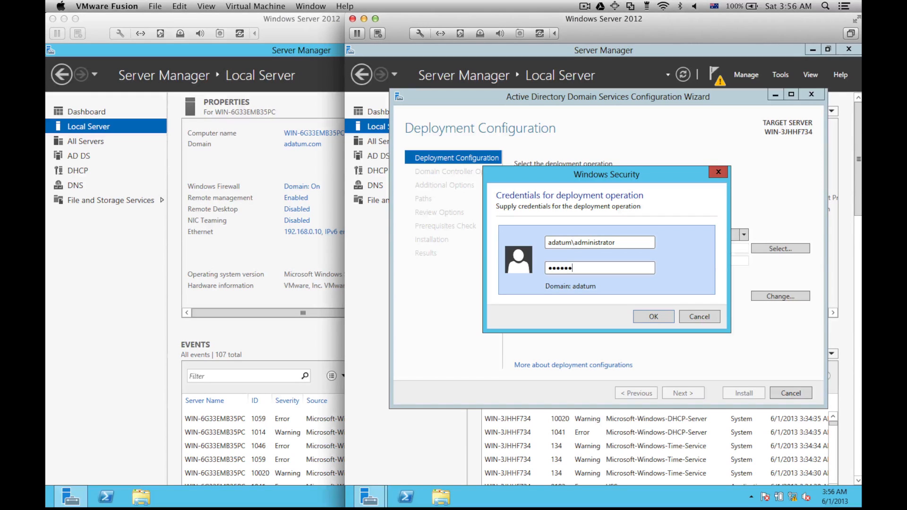
key("Return")
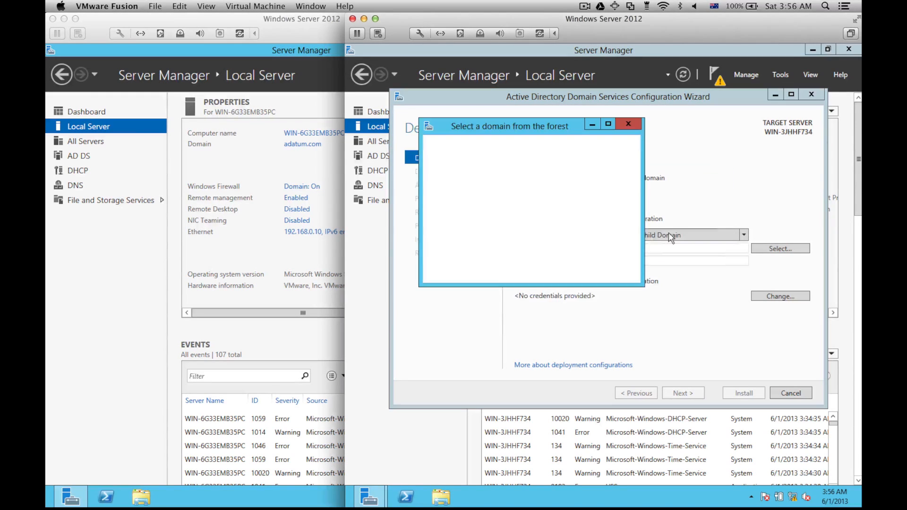
left_click(472, 171)
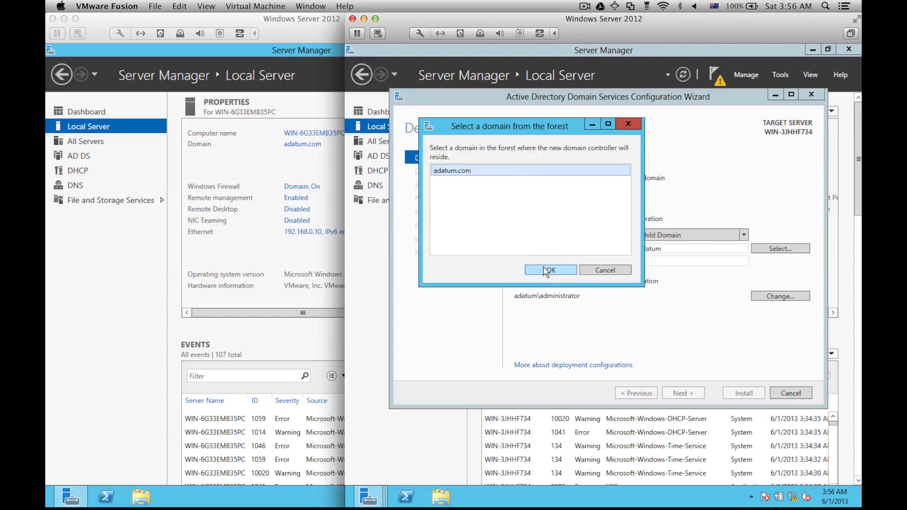
left_click(546, 271)
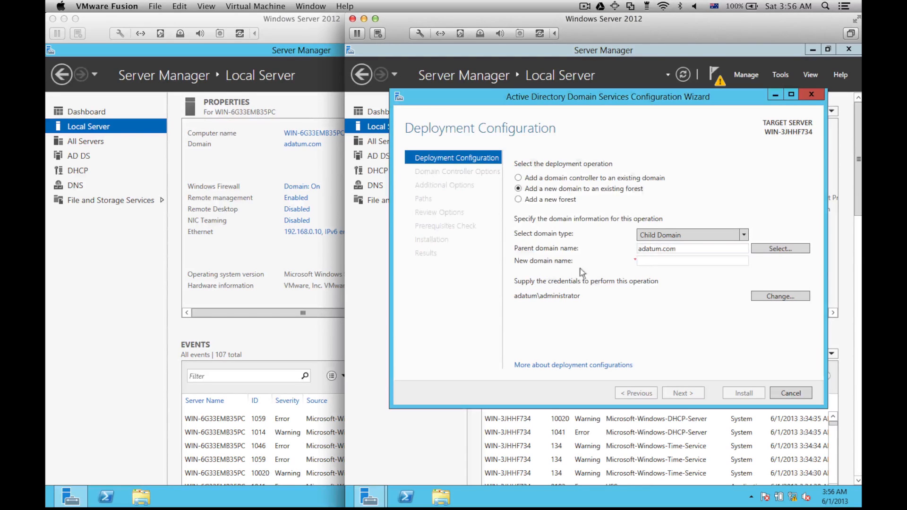
left_click(654, 260)
type("cor")
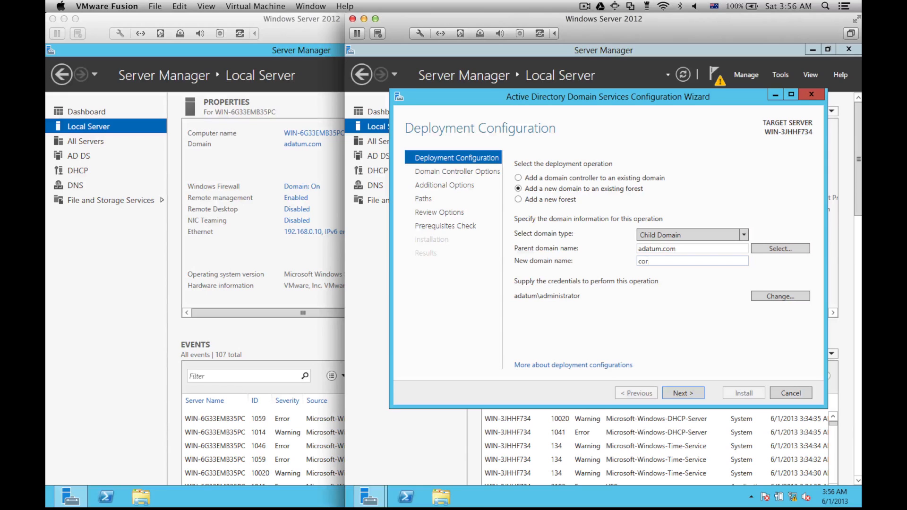
type("p")
Step: Set and confirm the DSRM password, keeping the DNS delegation and NetBIOS name CORP defaults
left_click(687, 391)
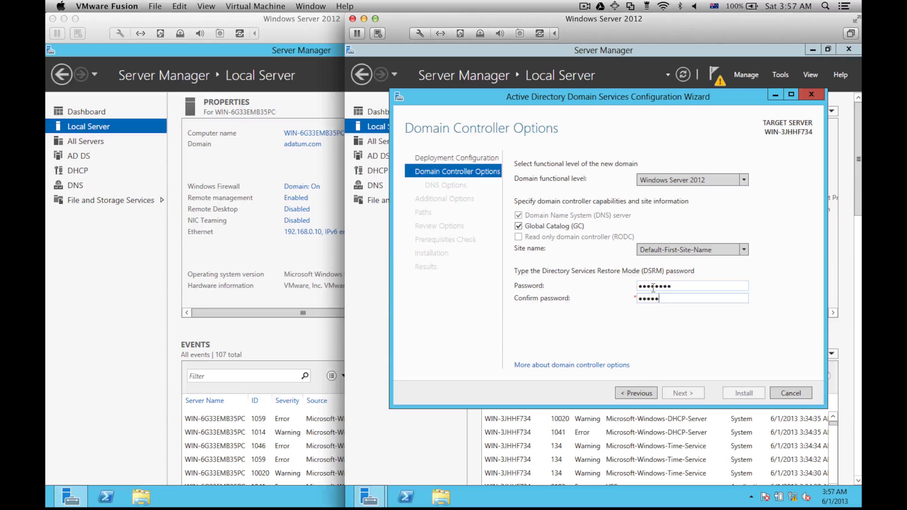
type("rd")
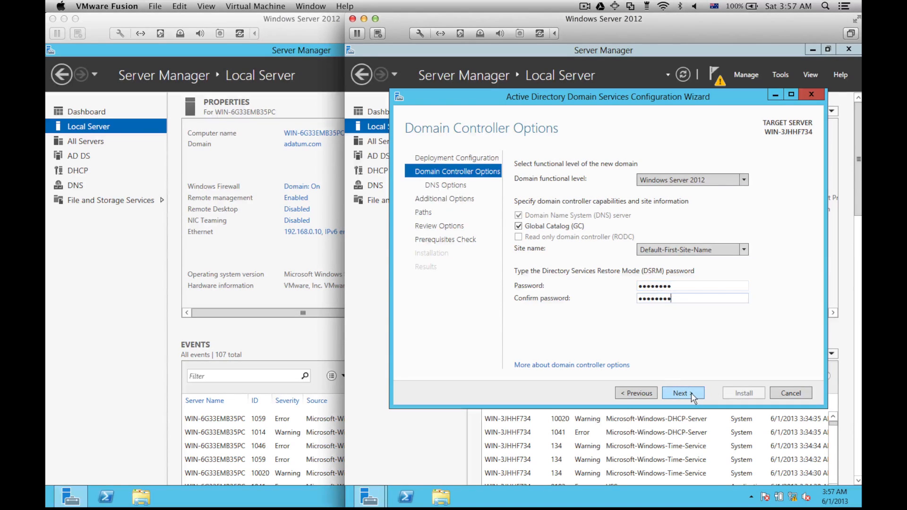
left_click(690, 392)
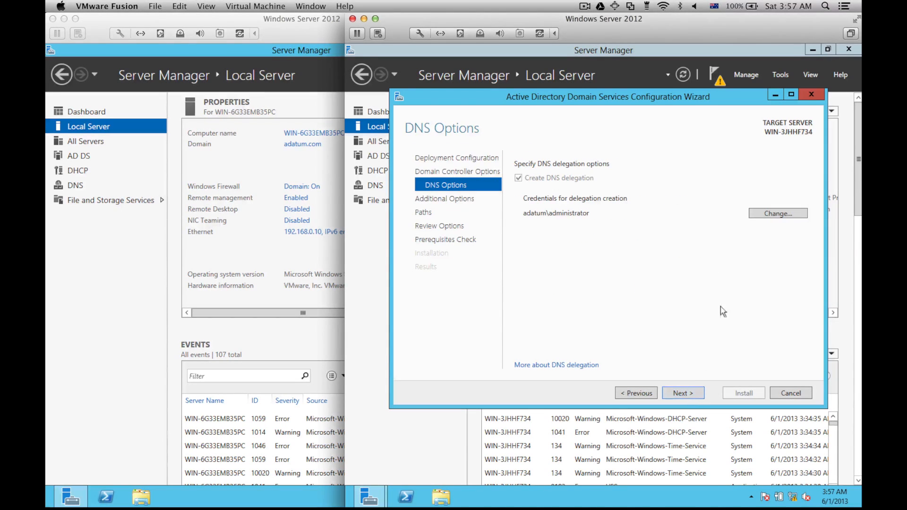
left_click(698, 392)
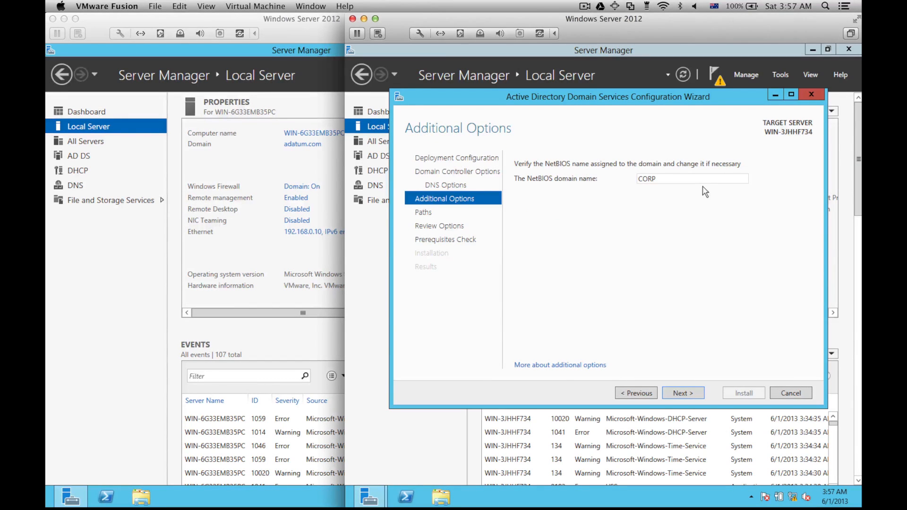
left_click(686, 394)
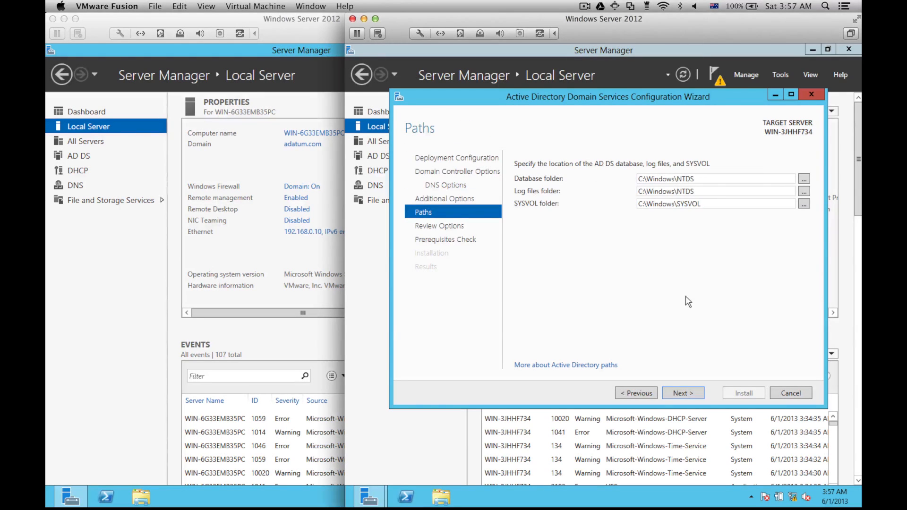
Step: Accept default folder paths, review the options and PowerShell deployment script, then run prerequisite checks
left_click(673, 395)
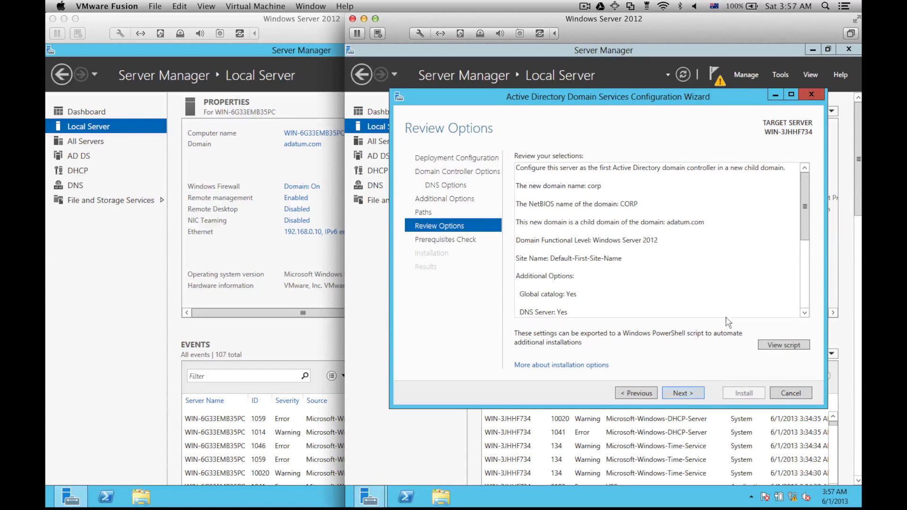
scroll(807, 231, "down", 1)
left_click_drag(809, 236, 812, 213)
left_click(778, 350)
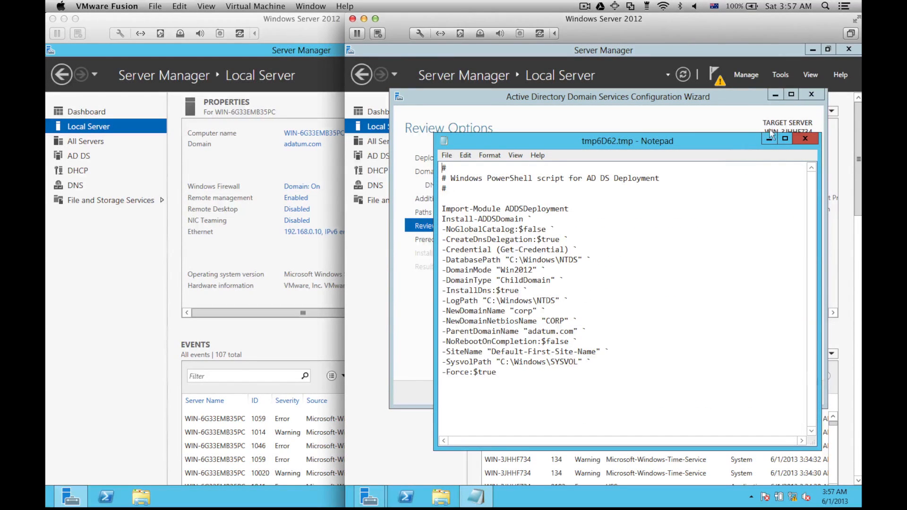
left_click(805, 138)
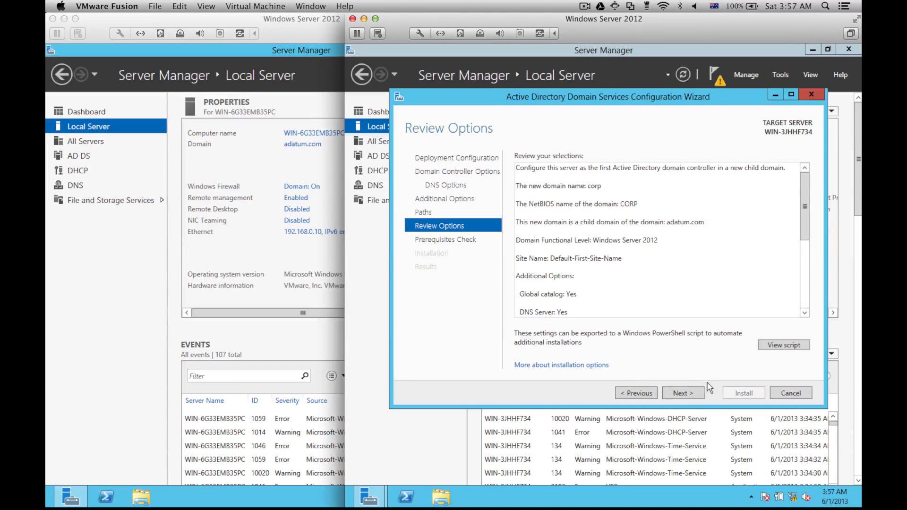
left_click(700, 394)
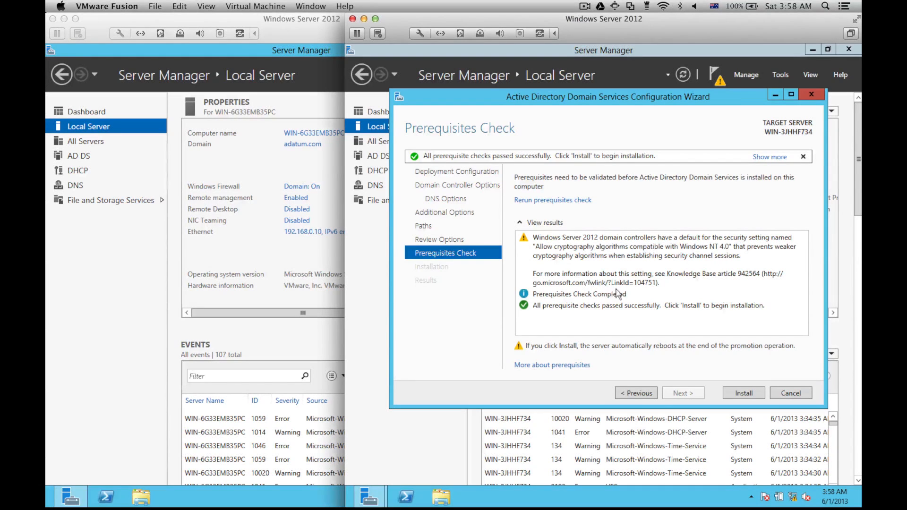
Step: Install AD DS to make the second server corp's first domain controller, then let it reboot
left_click(736, 392)
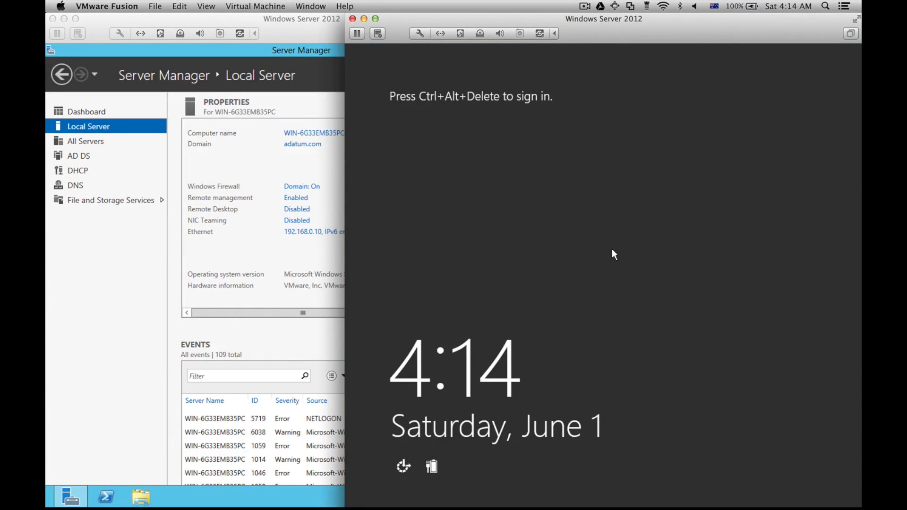
Step: Sign in to the second server with the CORP administrator password and confirm domain corp.adatum.com
key("ctrl+alt+Delete")
type("Pa$")
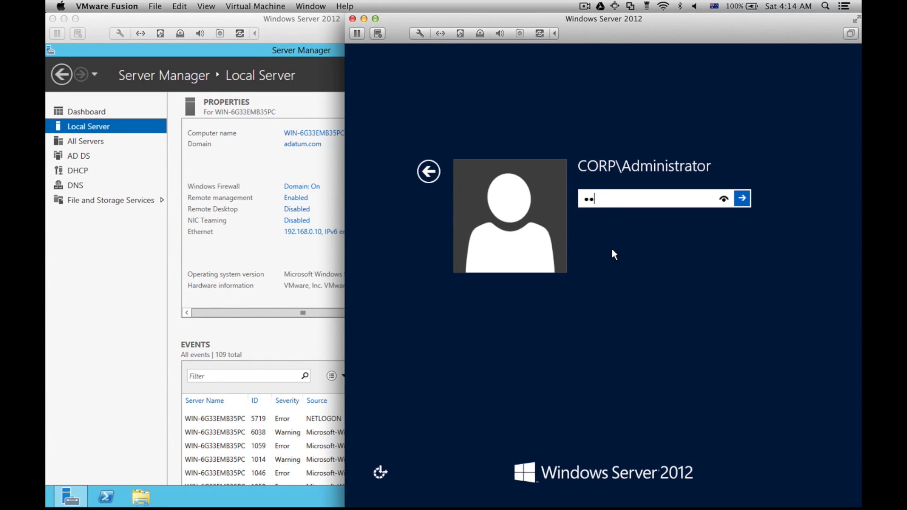
type("$w0rd")
key("Return")
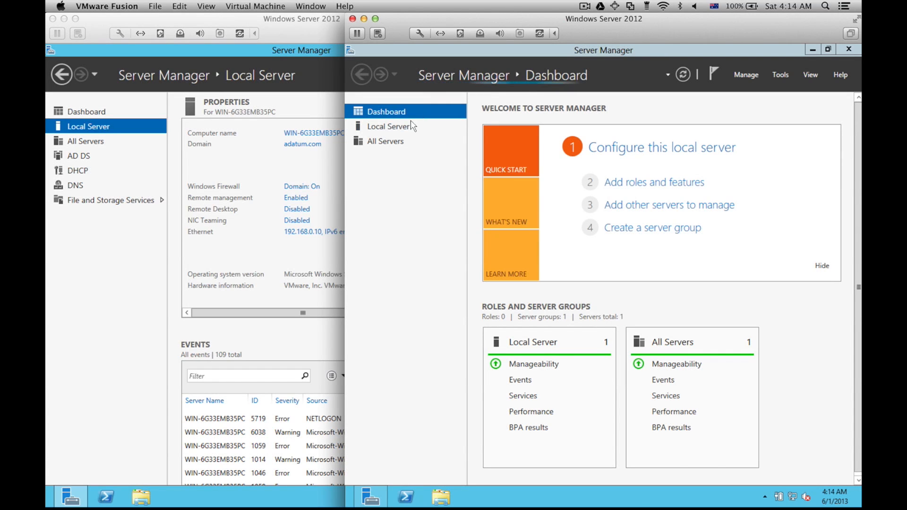
left_click(411, 127)
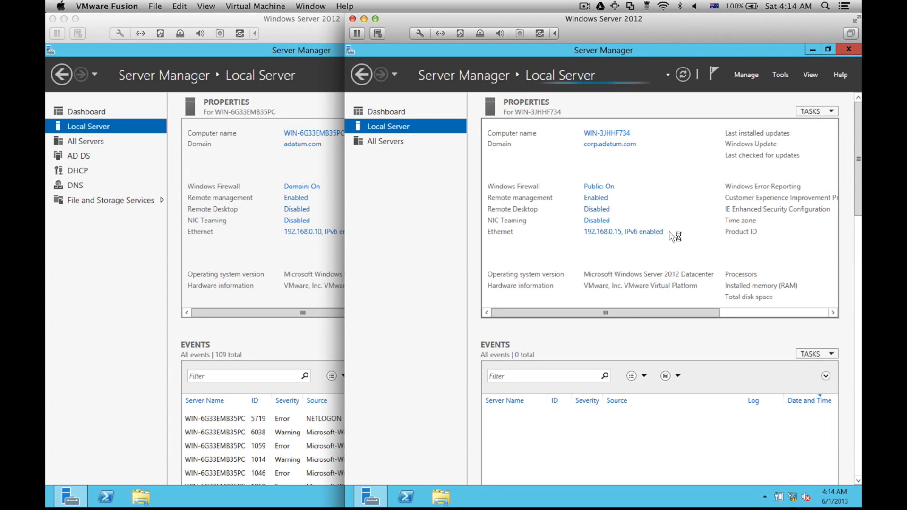
left_click(308, 337)
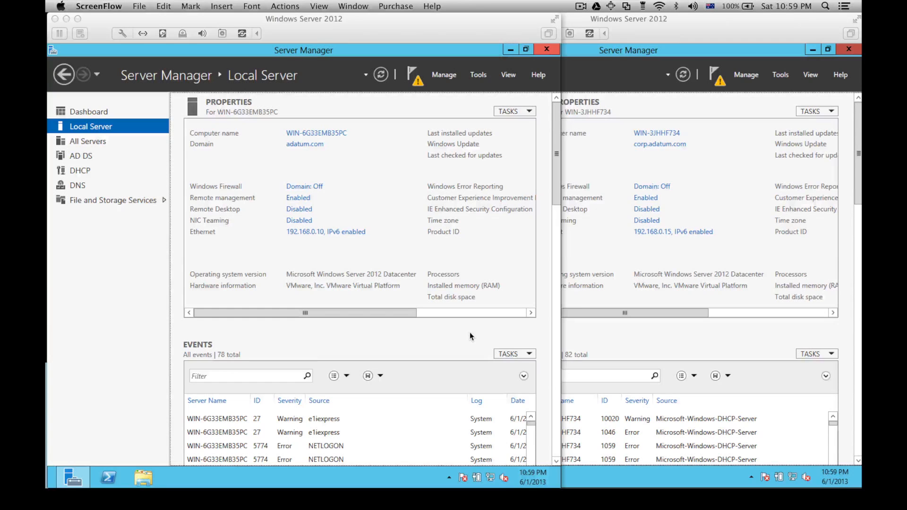
Step: On the first server, open cmd and run nslookup adatum.com and nslookup corp.adatum.com
left_click(469, 332)
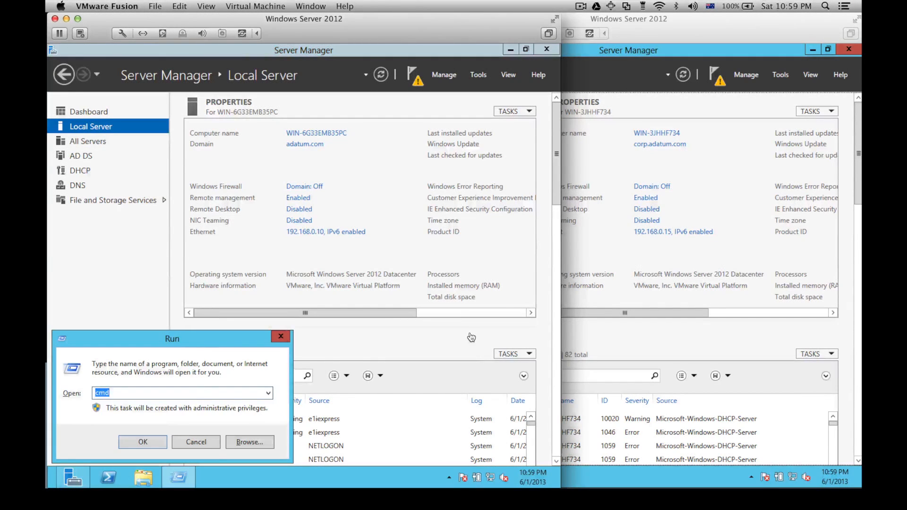
key("Return")
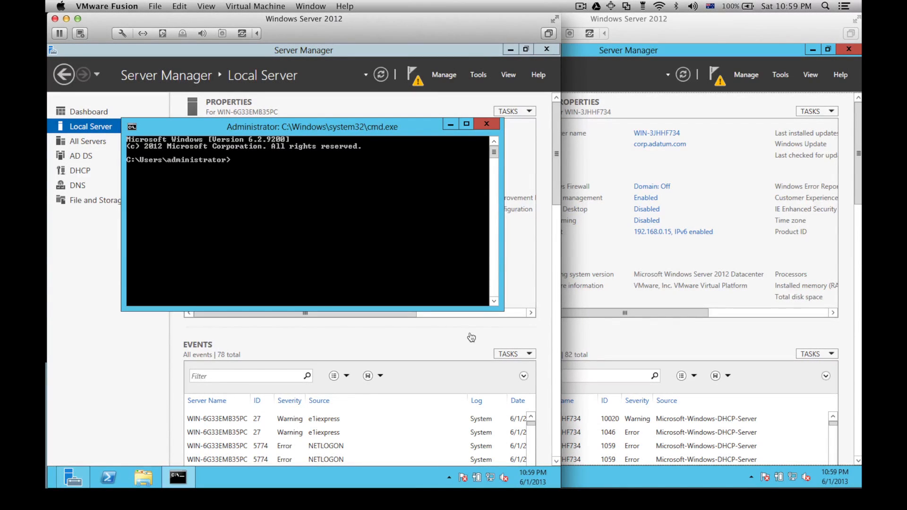
type("nslookup adatum.com")
key("Return")
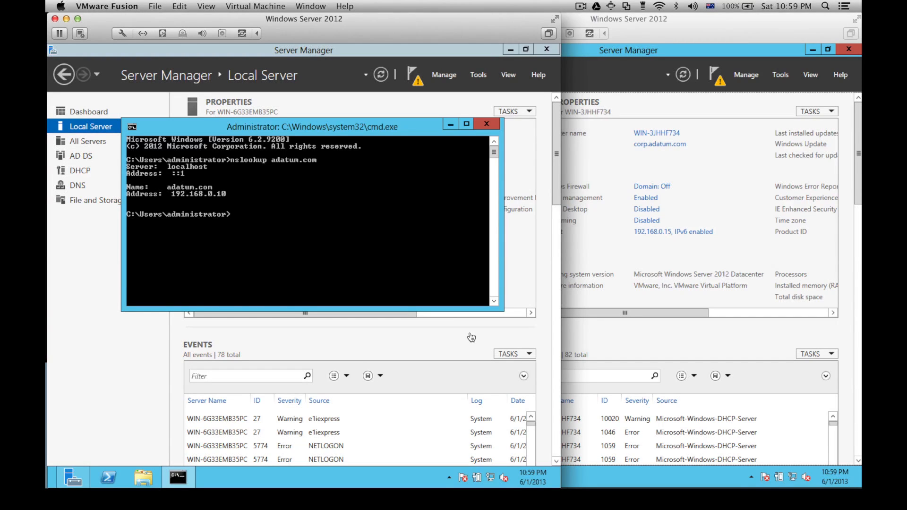
type("nslookup corp.adatum.com")
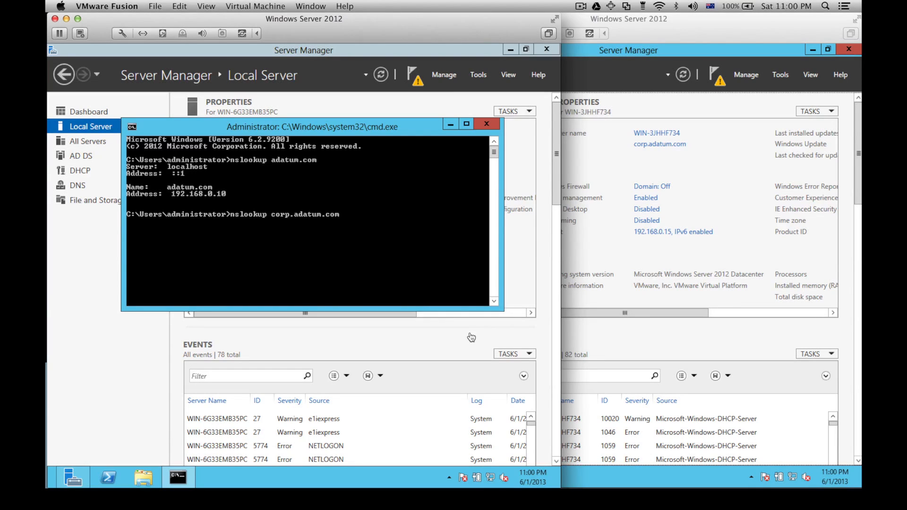
key("Return")
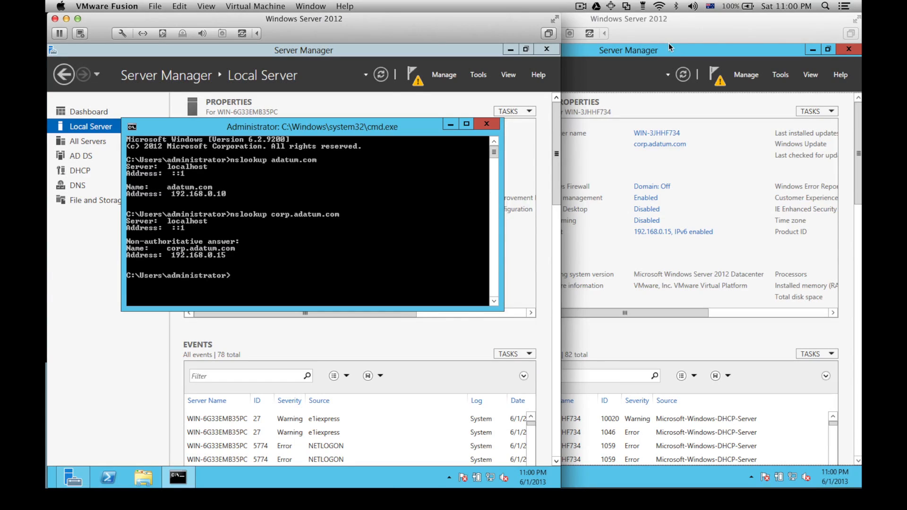
left_click(663, 21)
Step: In a new command console on the second server, run nslookup for adatum.com and corp.adatum.com
key("super+r")
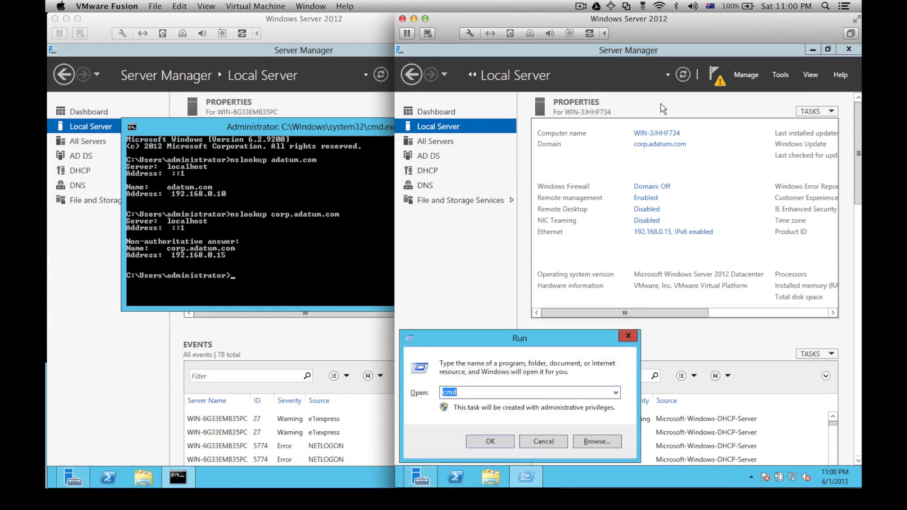
key("Return")
type("nslook")
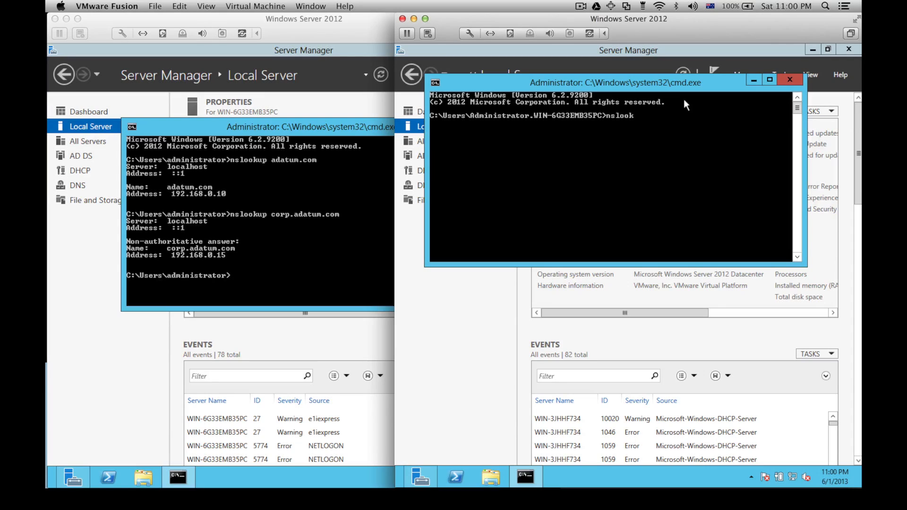
type("up adatum.com")
key("Return")
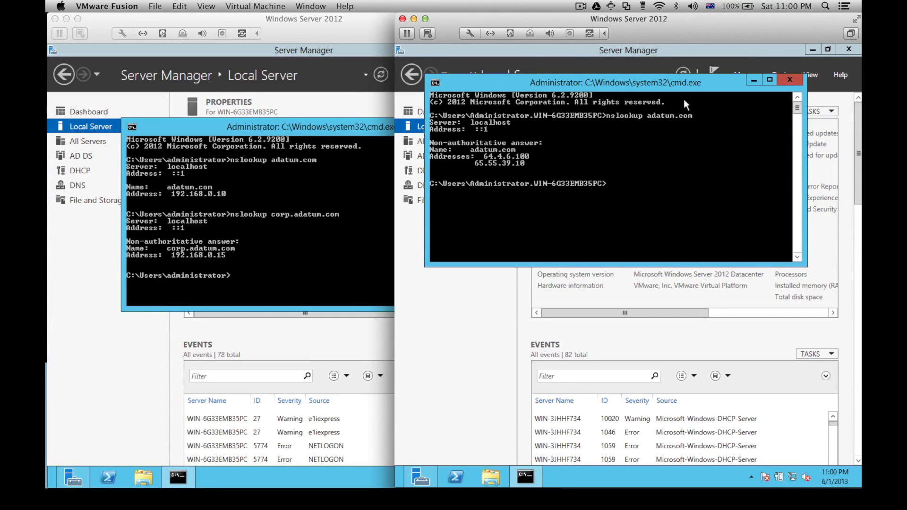
type("nslookup corp.adatum.com")
key("Return")
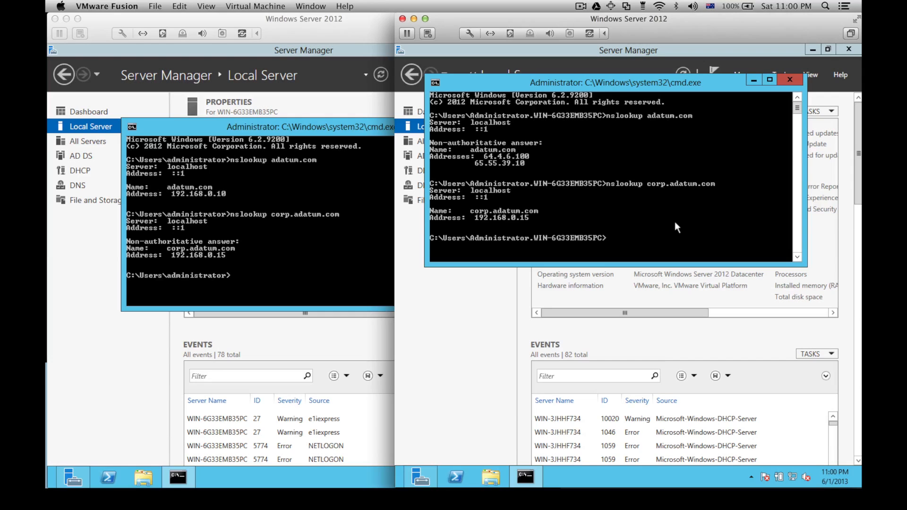